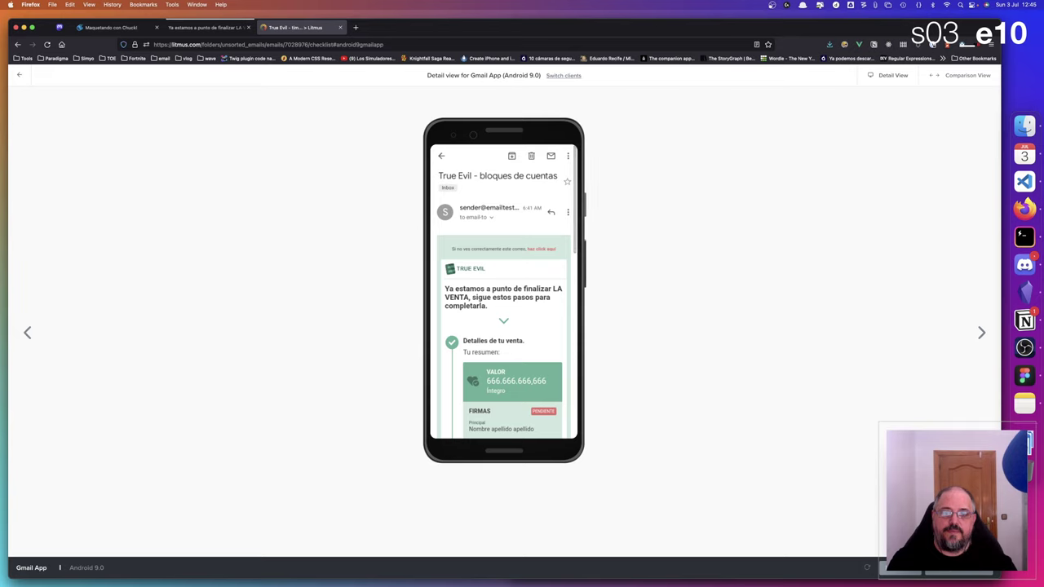
Step: Review the mobile email previews from Gmail App on Android 9.0 through the iOS clients
{"action": "key", "text": "Right"}
{"action": "key", "text": "Right"}
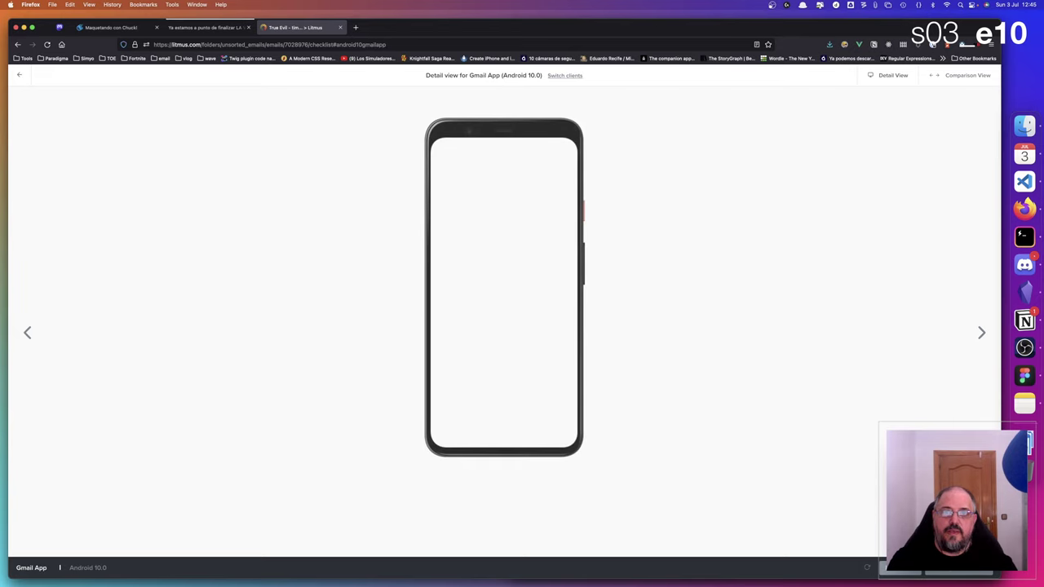
{"action": "key", "text": "Right"}
{"action": "key", "text": "Right"}
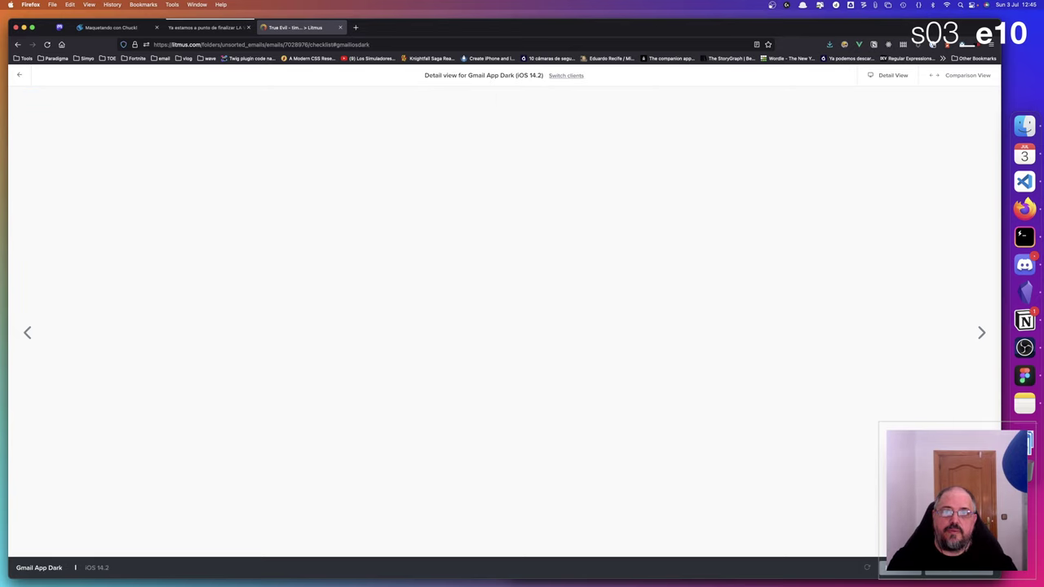
{"action": "key", "text": "Right"}
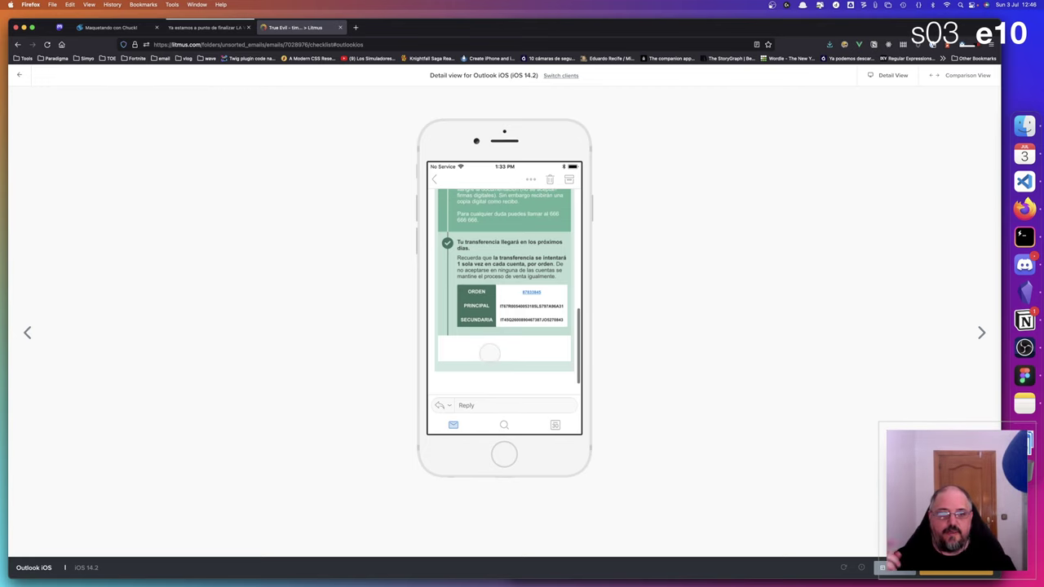
Step: Return to the list of client previews and inspect the Office 365 (Edge) rendering down to the account table
{"action": "left_click", "coordinate": [19, 76]}
{"action": "scroll", "coordinate": [326, 309], "scroll_direction": "down", "scroll_amount": 5}
{"action": "scroll", "coordinate": [388, 339], "scroll_direction": "down", "scroll_amount": 10}
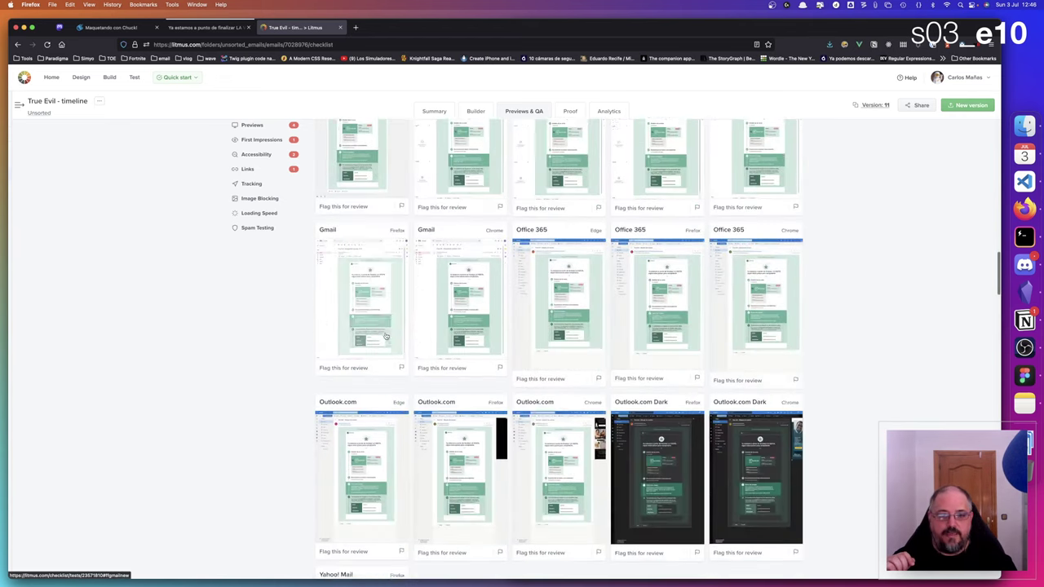
{"action": "scroll", "coordinate": [594, 367], "scroll_direction": "up", "scroll_amount": 3}
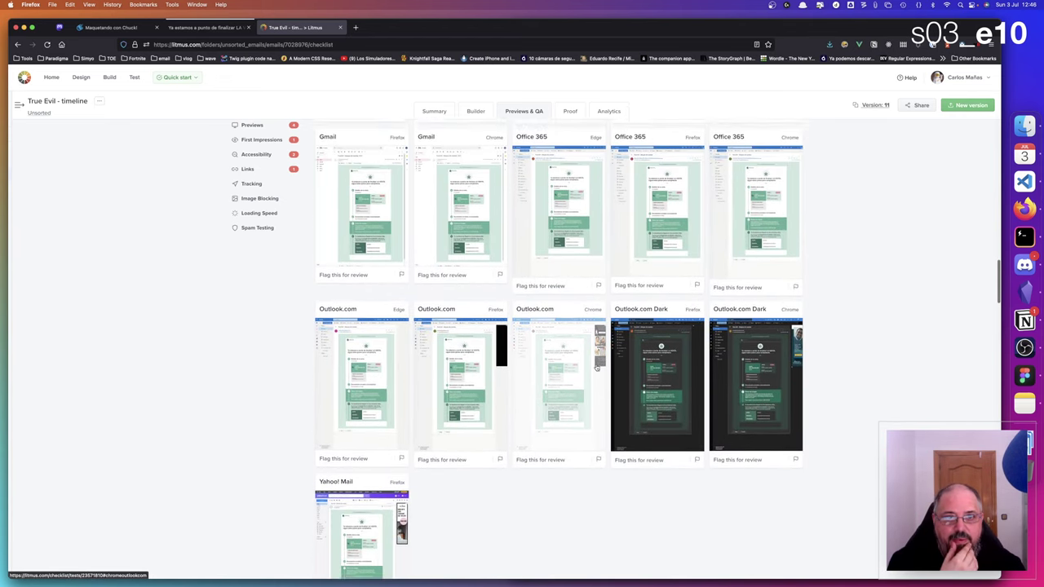
{"action": "left_click", "coordinate": [558, 266]}
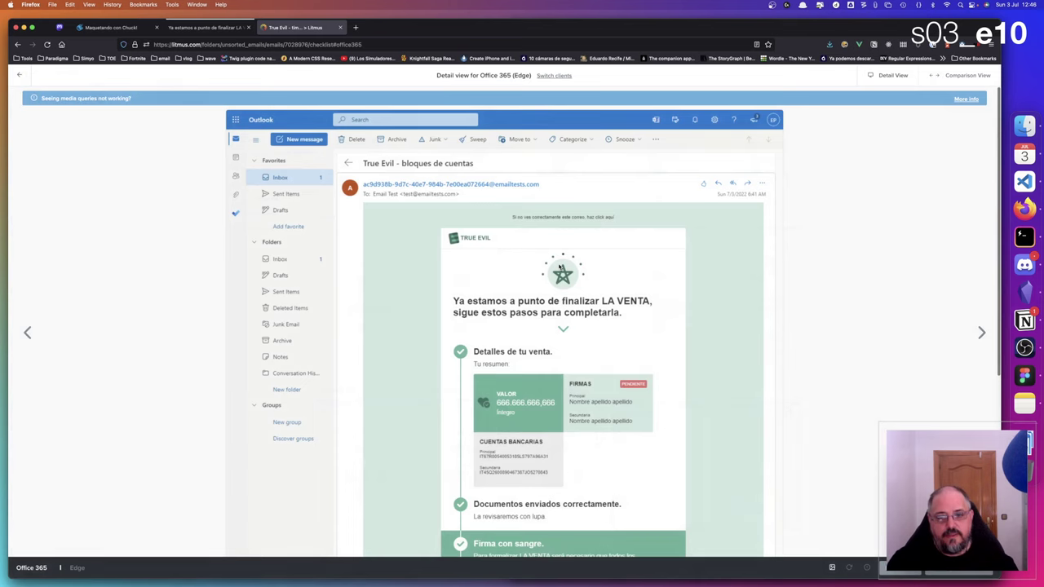
{"action": "scroll", "coordinate": [541, 317], "scroll_direction": "down", "scroll_amount": 5}
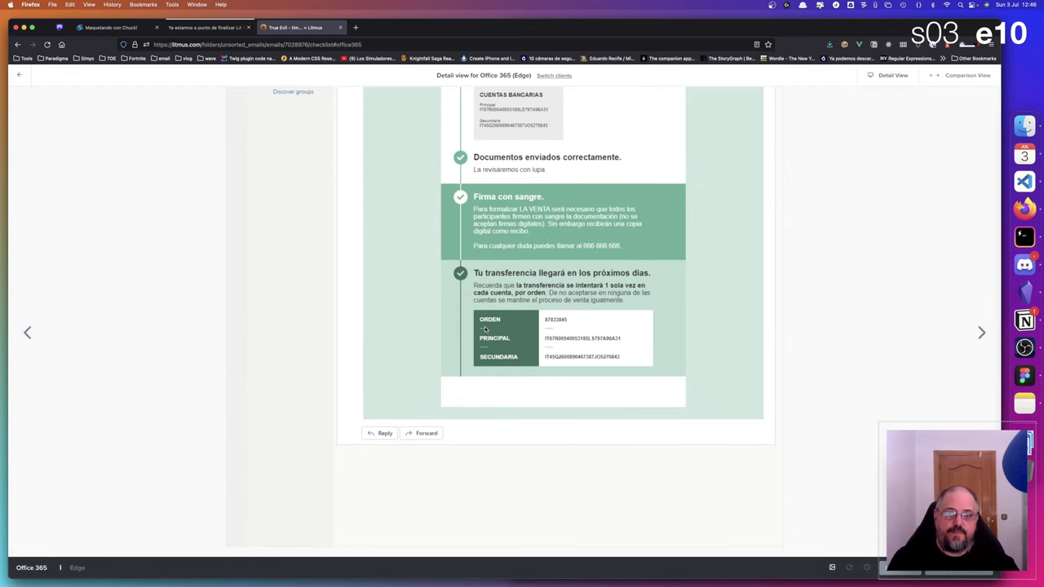
Step: Check the account table in the Office 365 Firefox and Chrome previews and in the Outlook.com Edge preview
{"action": "key", "text": "Right"}
{"action": "scroll", "coordinate": [561, 322], "scroll_direction": "down", "scroll_amount": 5}
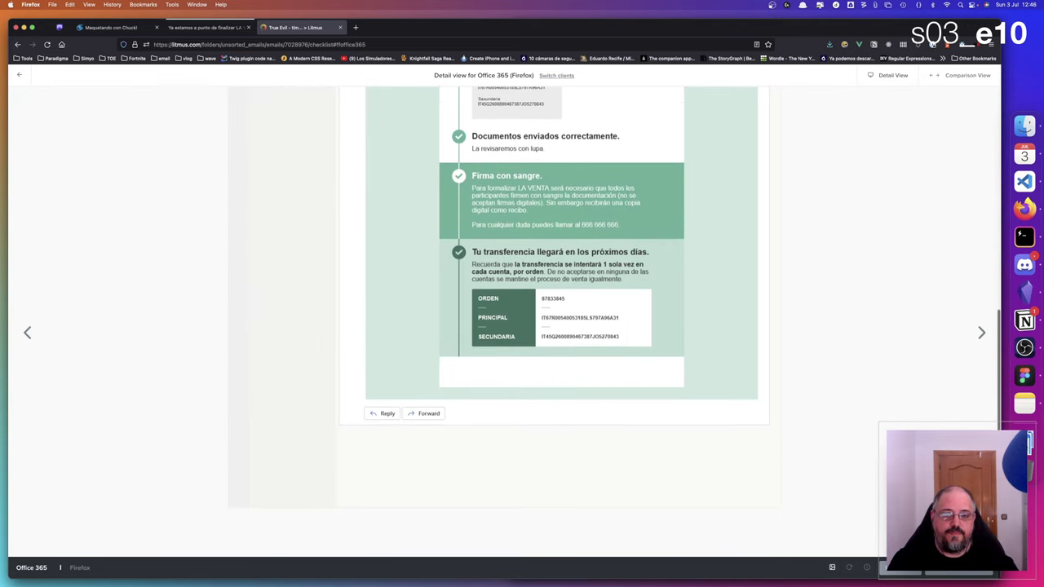
{"action": "key", "text": "Right"}
{"action": "scroll", "coordinate": [561, 322], "scroll_direction": "down", "scroll_amount": 8}
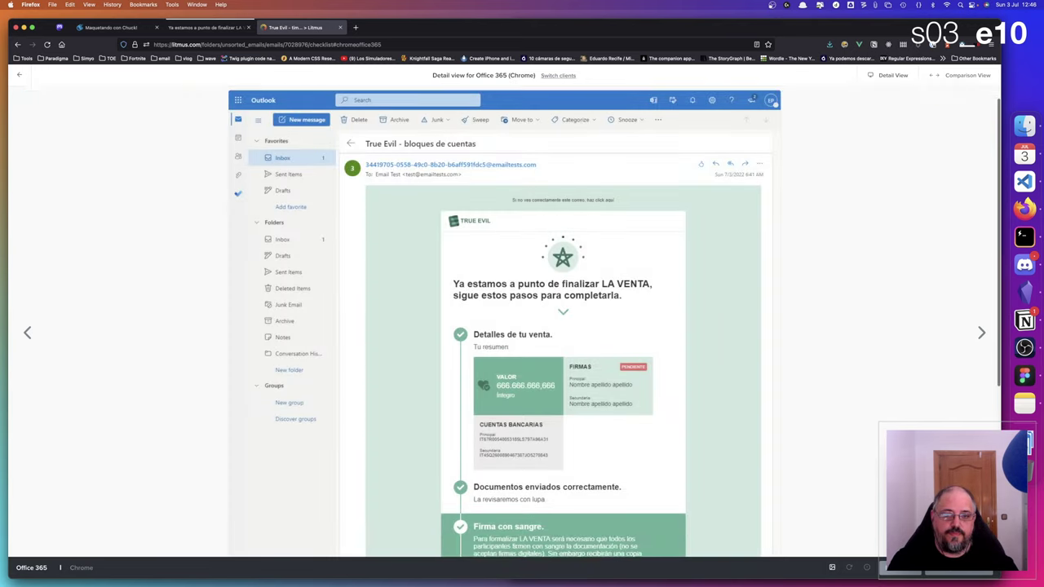
{"action": "key", "text": "Right"}
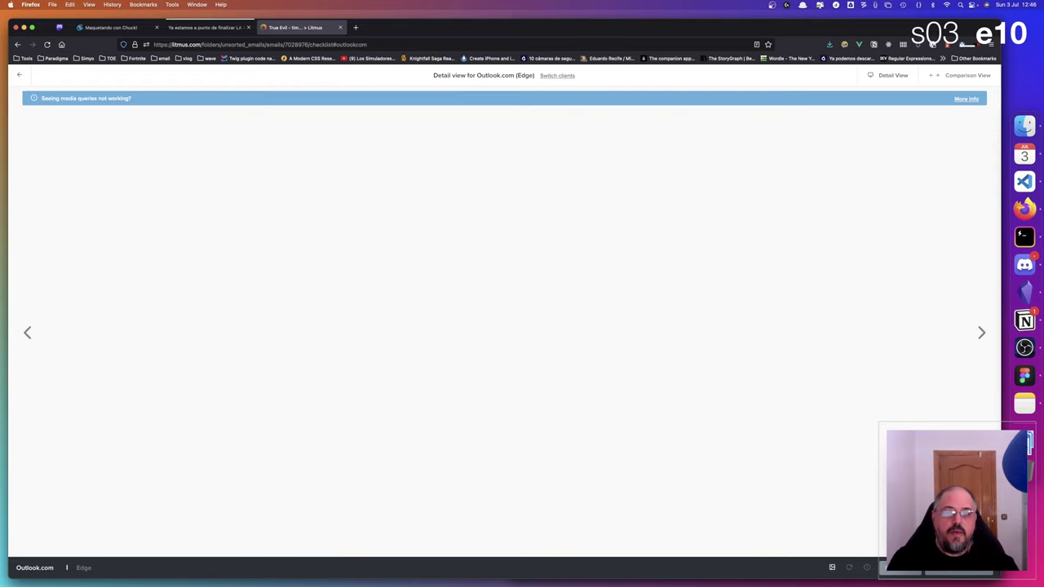
{"action": "scroll", "coordinate": [718, 399], "scroll_direction": "down", "scroll_amount": 8}
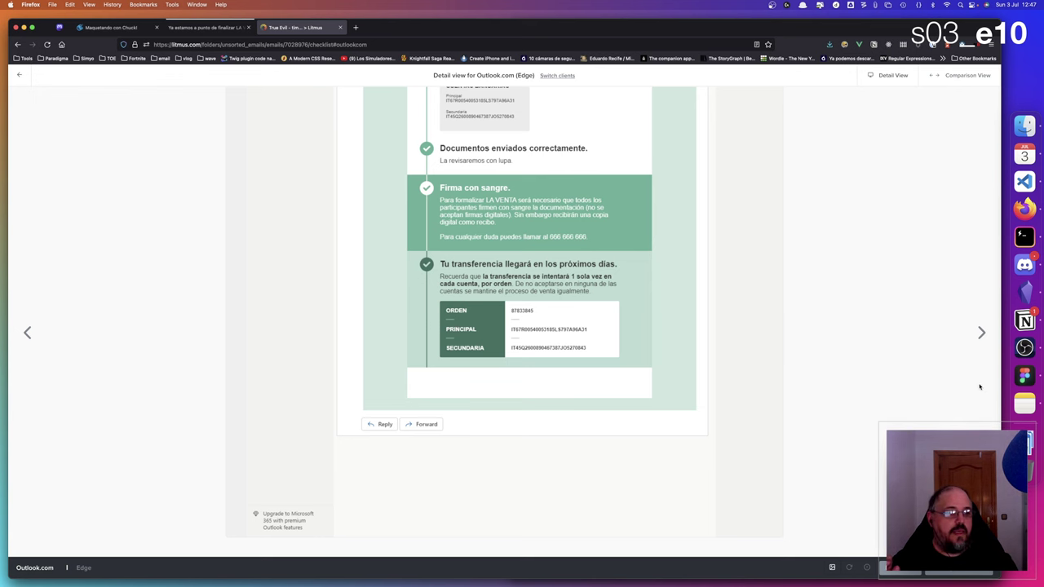
Step: Narrow the browser window to about half the screen and switch to the email design in Figma
{"action": "left_click_drag", "start_coordinate": [982, 387], "coordinate": [531, 334]}
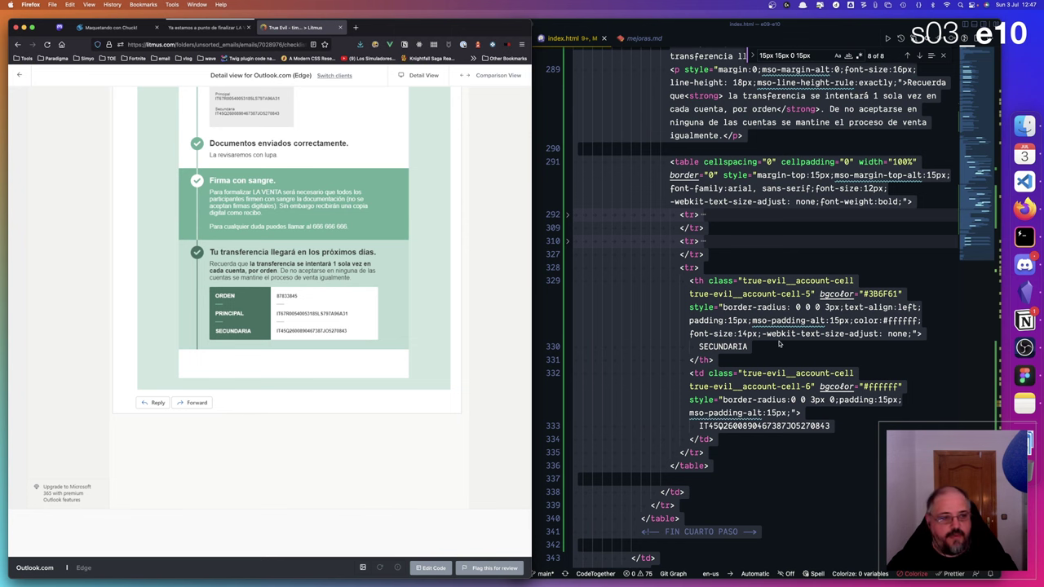
{"action": "left_click", "coordinate": [1024, 375]}
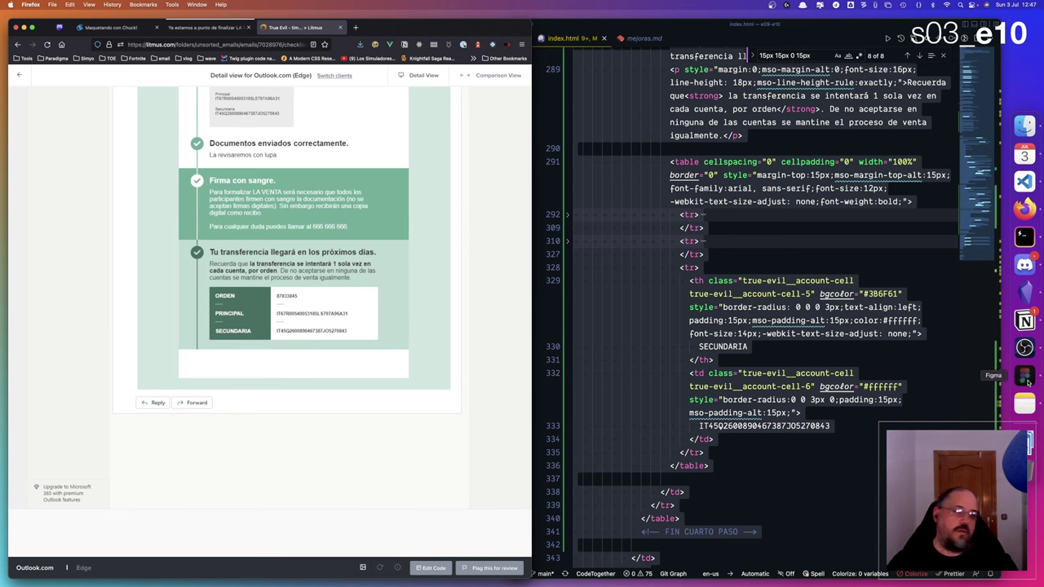
{"action": "scroll", "coordinate": [579, 296], "scroll_direction": "up", "scroll_amount": 5}
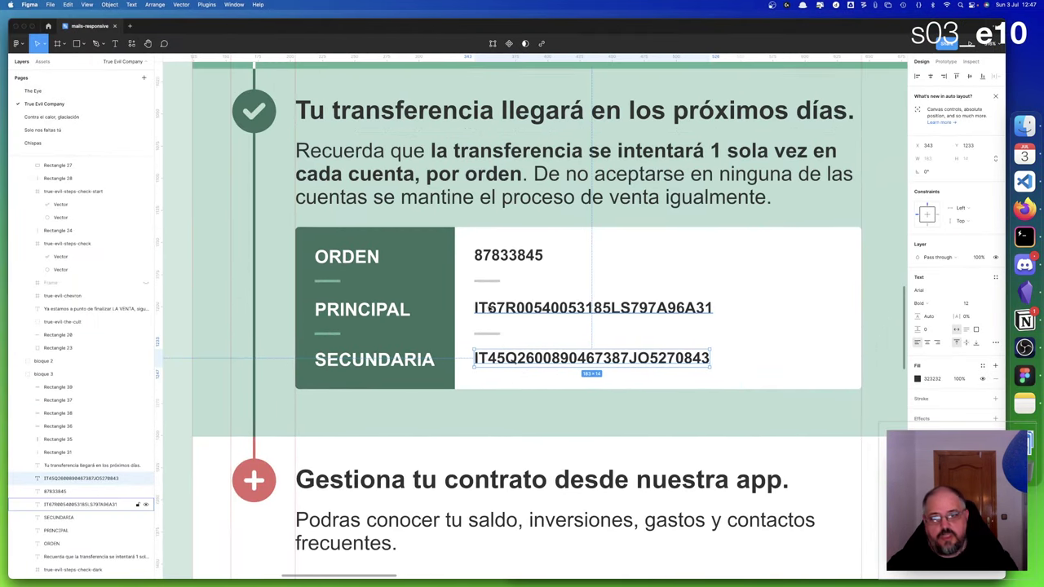
Step: Rename the layer of the green divider line under ORDEN as true-evil-green-divider
{"action": "left_click", "coordinate": [327, 284]}
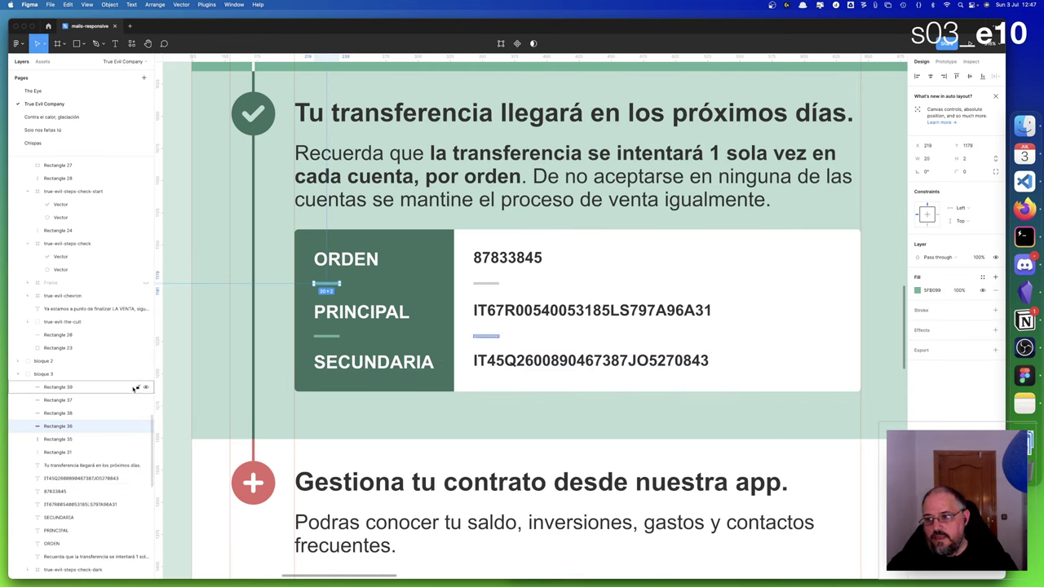
{"action": "double_click", "coordinate": [67, 428]}
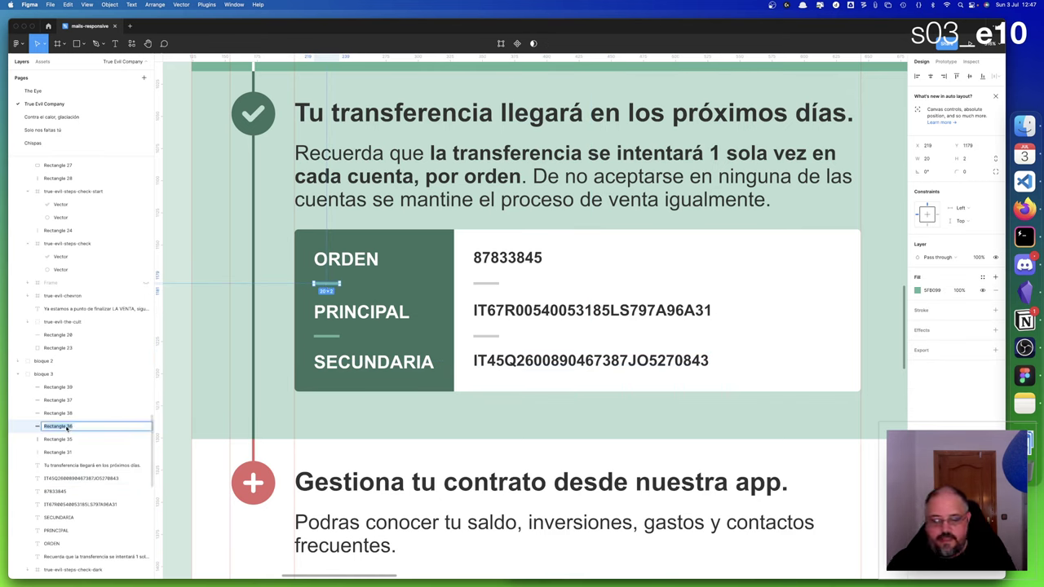
{"action": "type", "text": "true"}
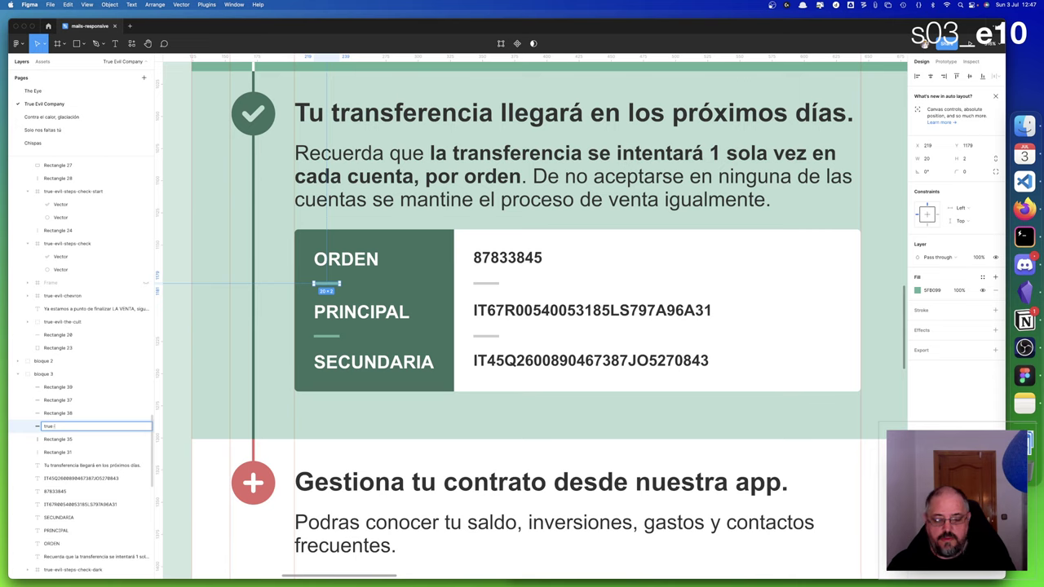
{"action": "type", "text": "-evil-s"}
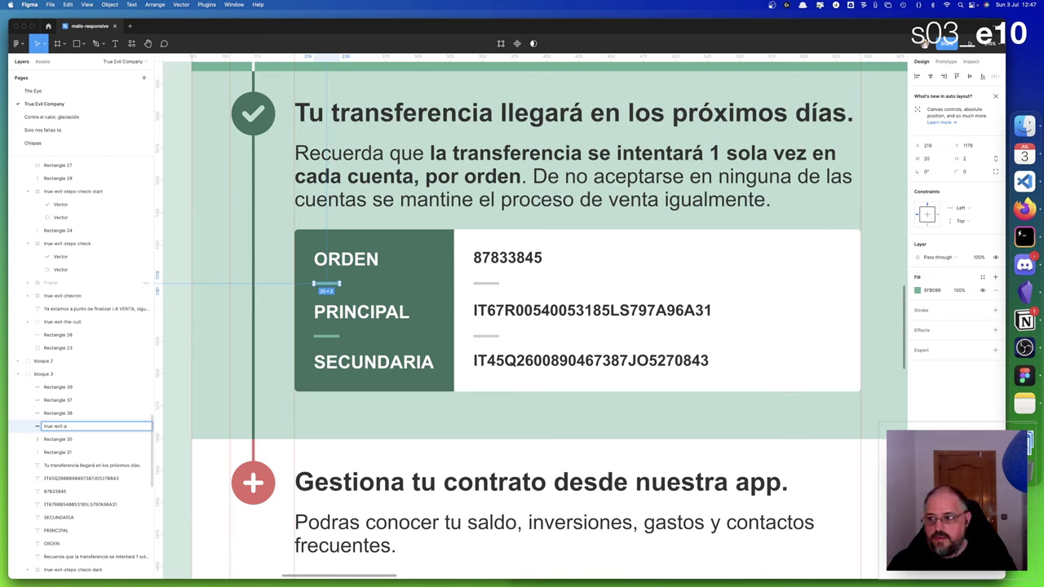
{"action": "key", "text": "BackSpace"}
{"action": "type", "text": "di"}
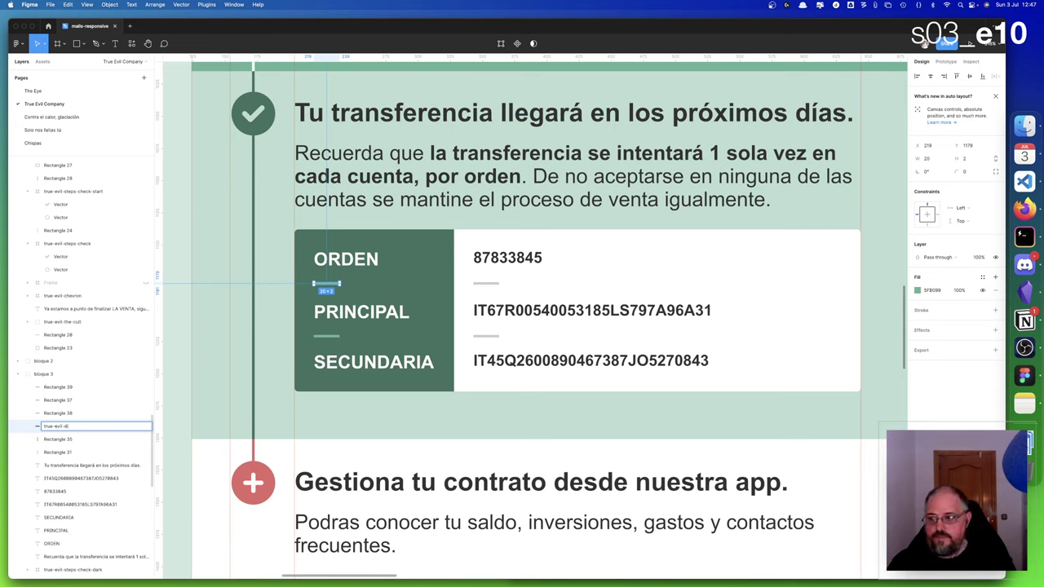
{"action": "type", "text": "der"}
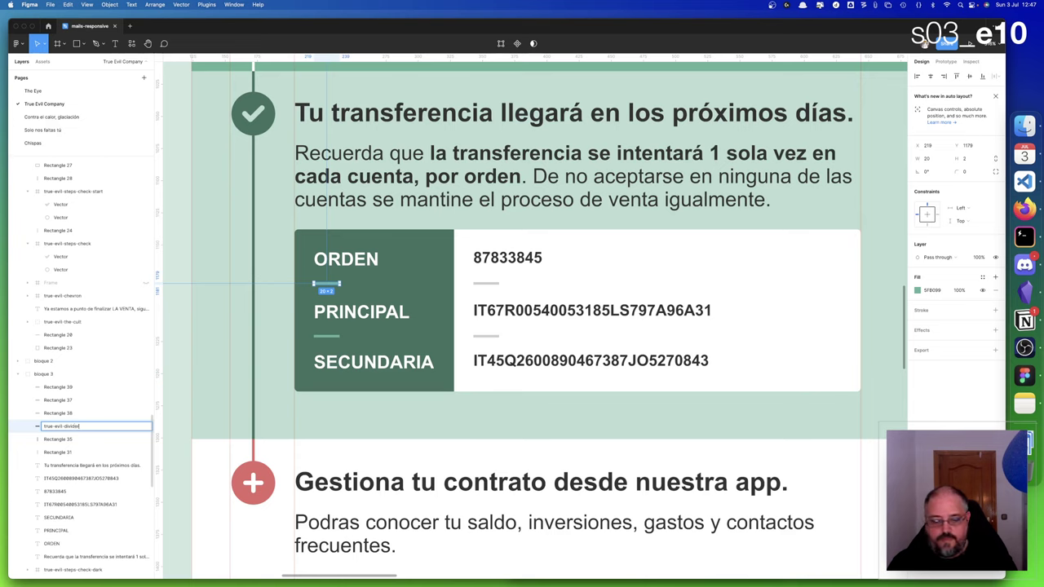
{"action": "left_click", "coordinate": [64, 426]}
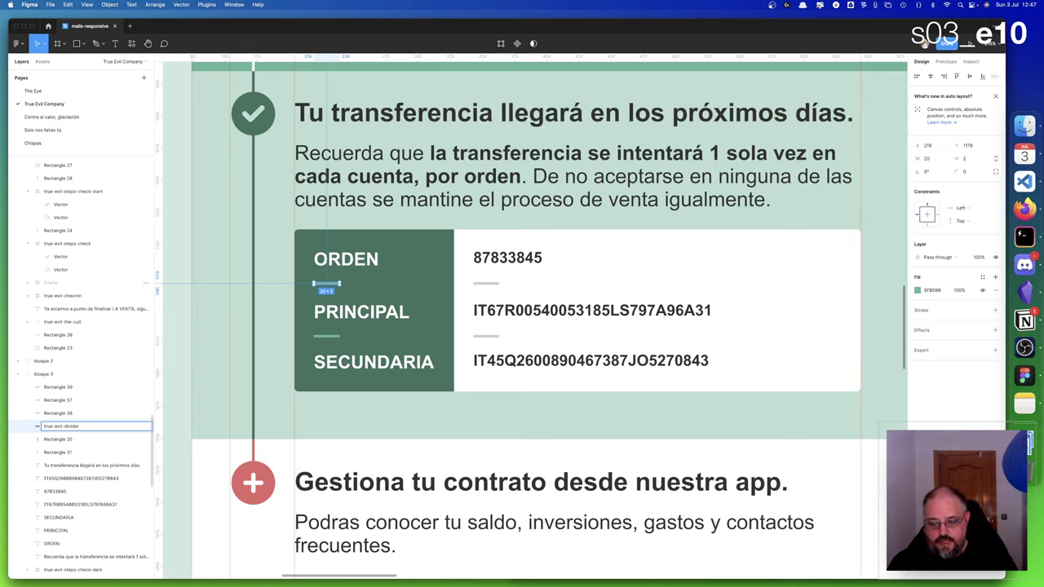
{"action": "type", "text": "green-"}
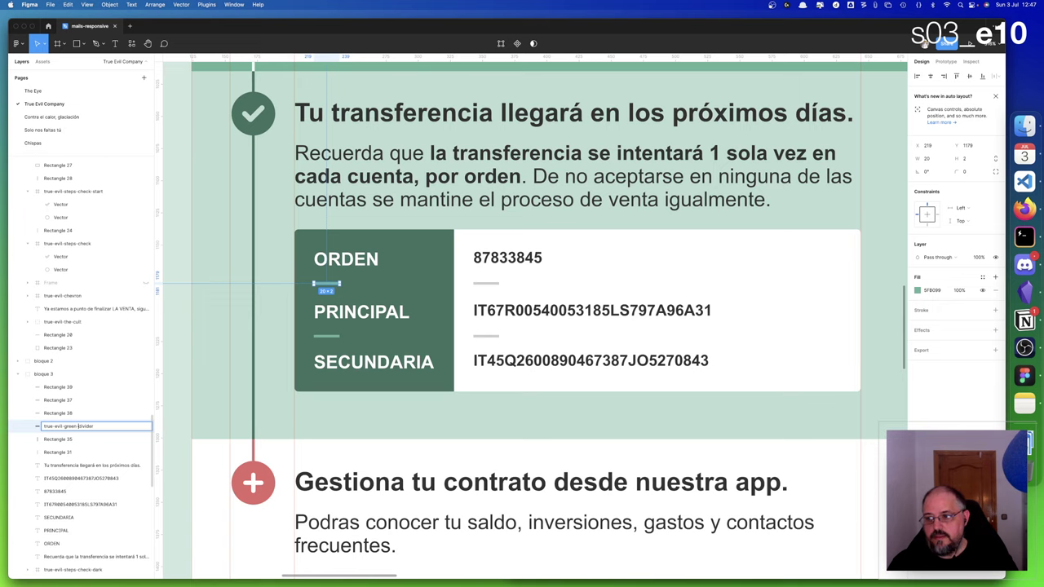
{"action": "key", "text": "Return"}
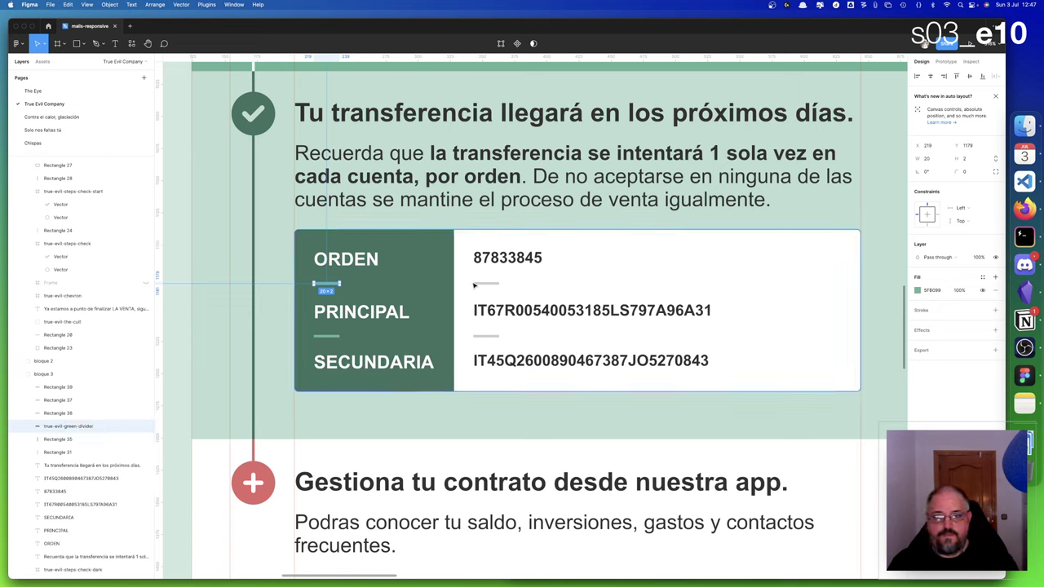
Step: Reuse the green divider's name to rename the grey divider under the order number as true-evil-grey-divider
{"action": "double_click", "coordinate": [54, 431]}
{"action": "key", "text": "super+c"}
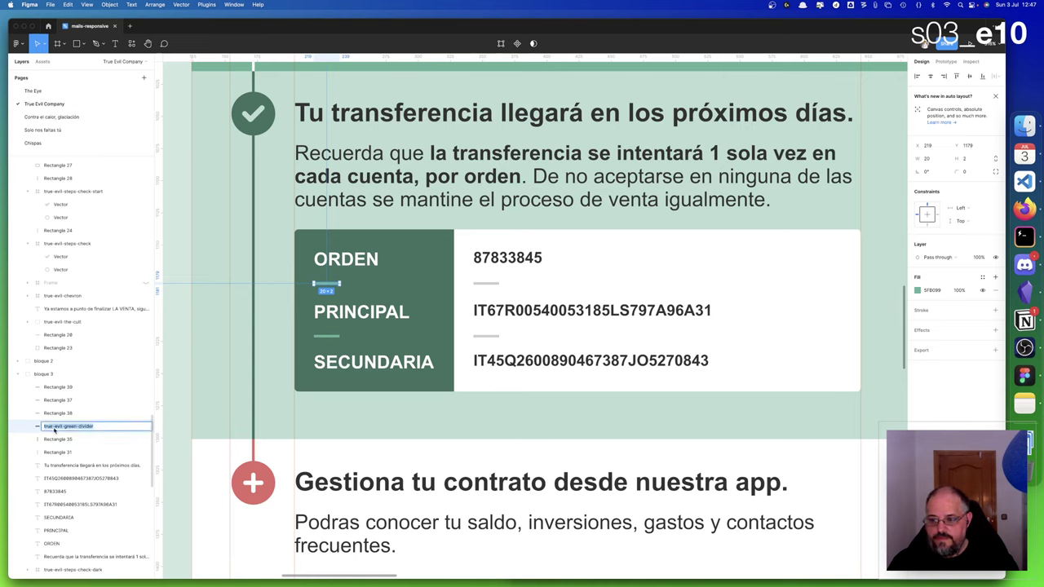
{"action": "left_click", "coordinate": [479, 285]}
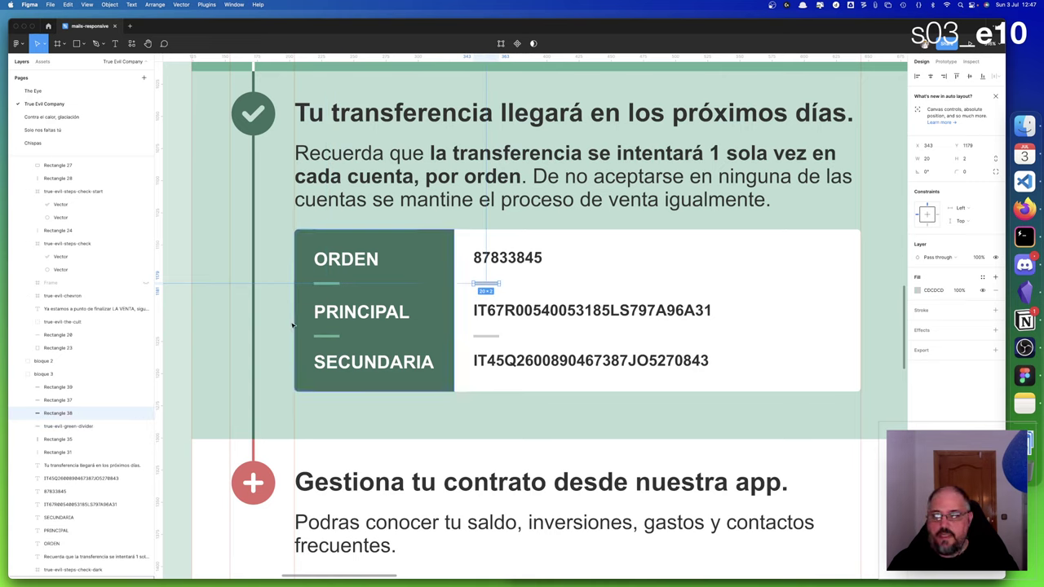
{"action": "double_click", "coordinate": [72, 413]}
{"action": "key", "text": "super+v"}
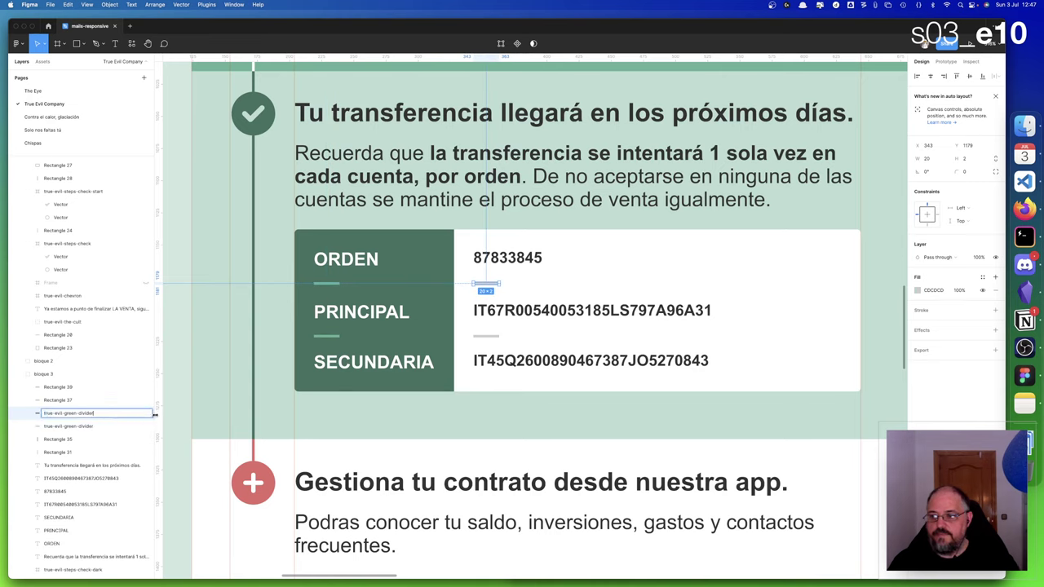
{"action": "key", "text": "Left"}
{"action": "key", "text": "Left"}
{"action": "key", "text": "Left"}
{"action": "key", "text": "Left"}
{"action": "key", "text": "Left"}
{"action": "key", "text": "Left"}
{"action": "key", "text": "Left"}
{"action": "key", "text": "Left"}
{"action": "key", "text": "BackSpace"}
{"action": "key", "text": "BackSpace"}
{"action": "type", "text": "y"}
{"action": "left_click", "coordinate": [89, 399]}
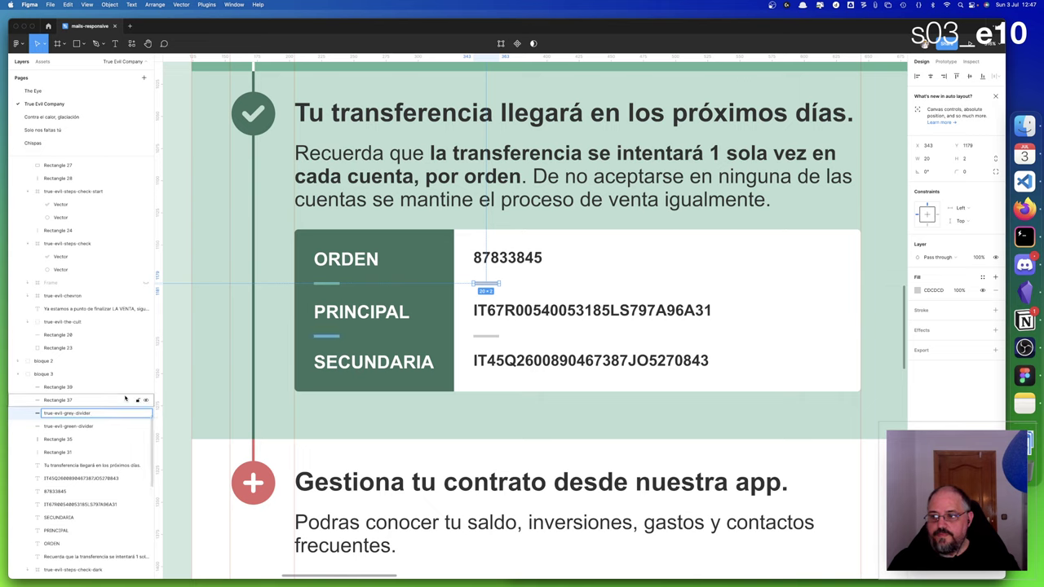
Step: Export the true-evil-grey-divider and true-evil-green-divider layers together to the Desktop folder
{"action": "left_click", "coordinate": [91, 413]}
{"action": "left_click", "coordinate": [87, 425], "text": "shift"}
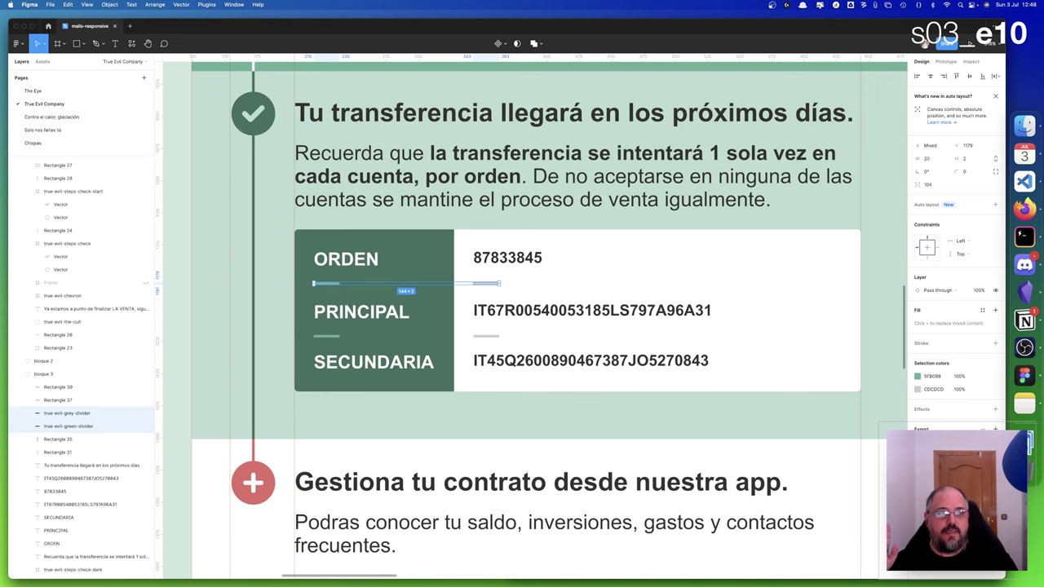
{"action": "key", "text": "super+shift+e"}
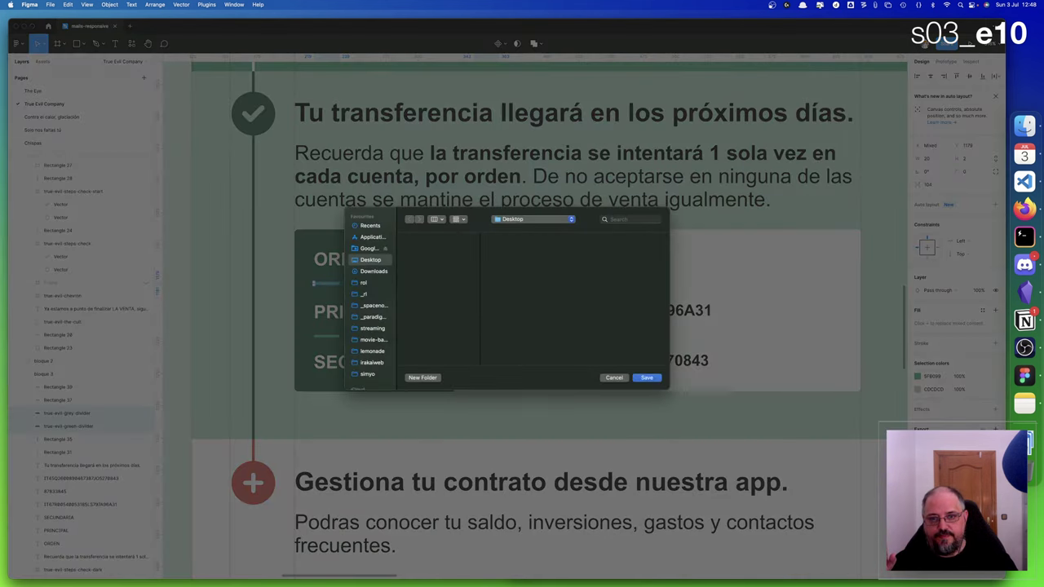
{"action": "left_click", "coordinate": [649, 379]}
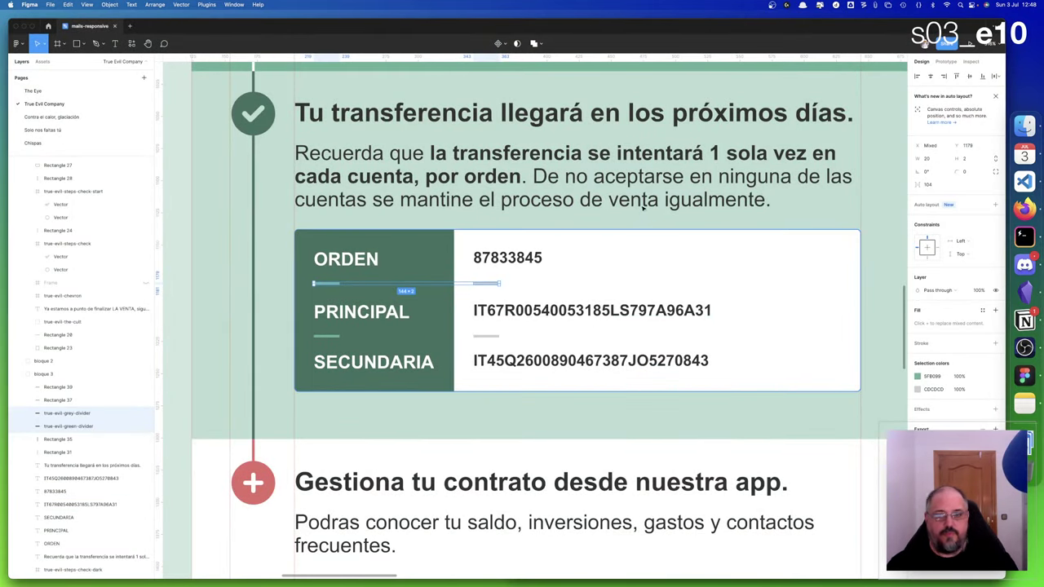
Step: Minimise the Figma and code editor windows, leaving Firefox open beside the exported divider images on the desktop
{"action": "left_click", "coordinate": [23, 27]}
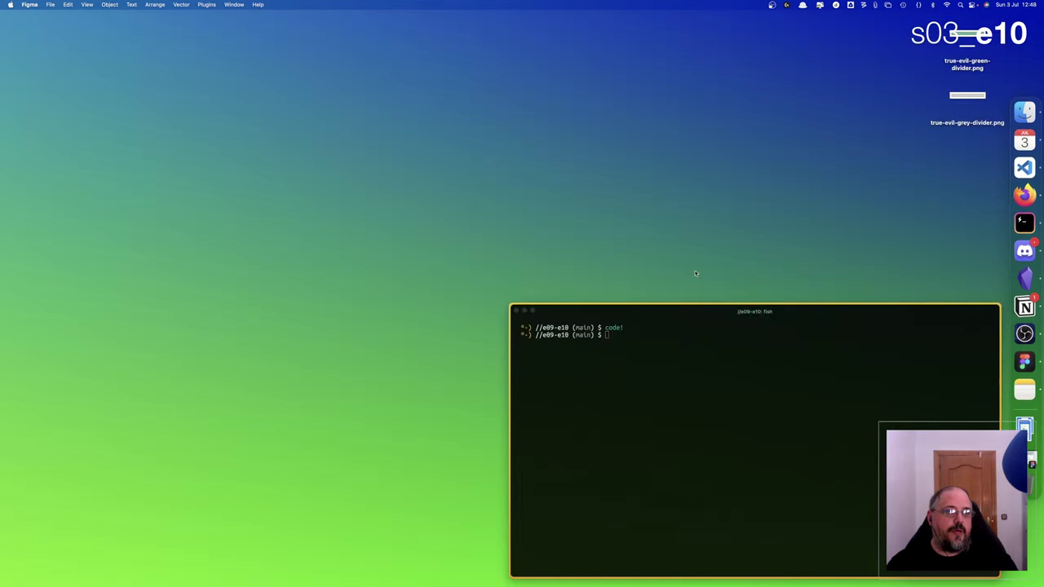
{"action": "left_click", "coordinate": [1029, 196]}
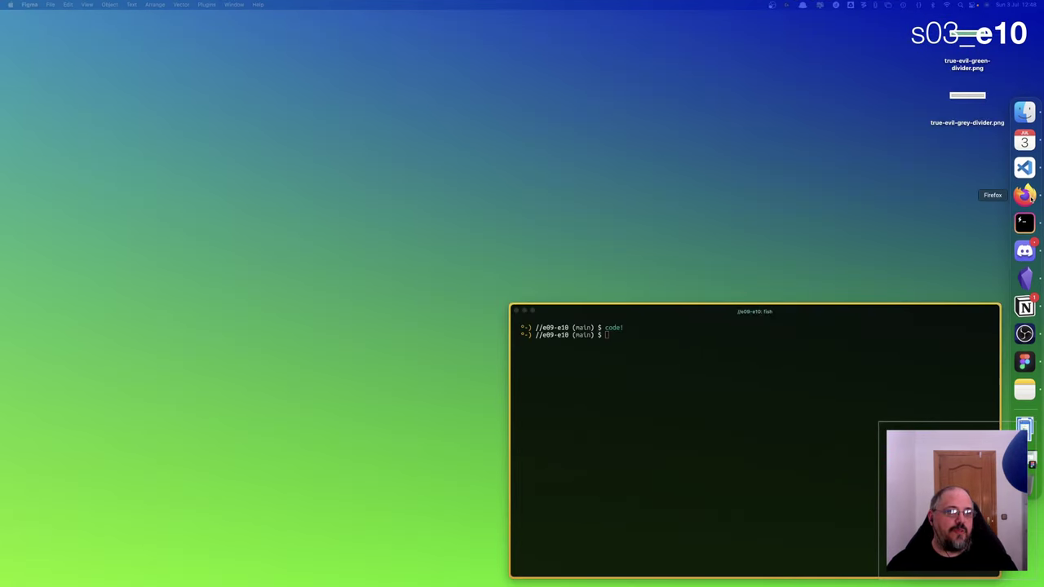
{"action": "left_click", "coordinate": [1029, 196]}
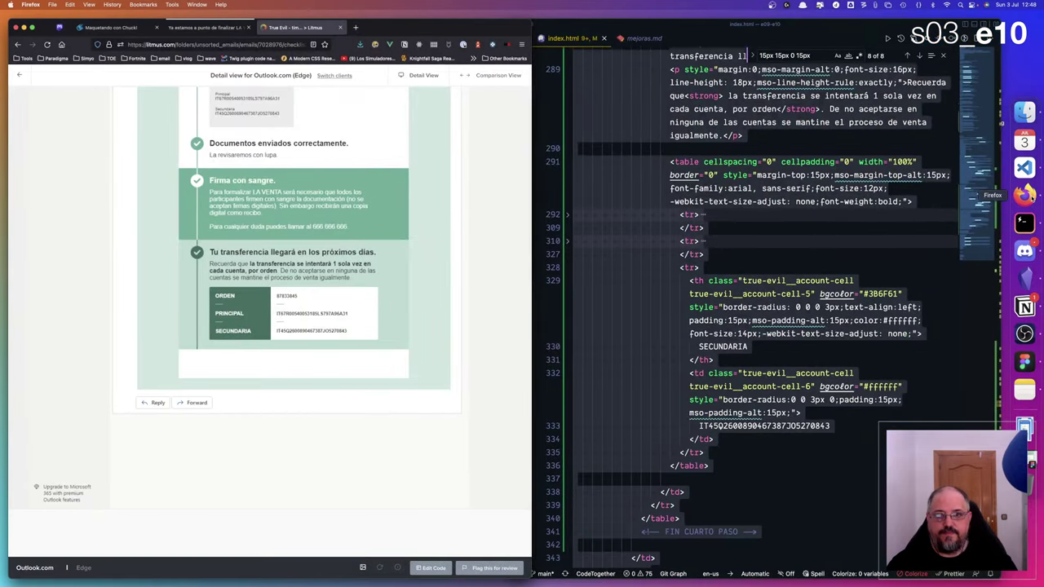
{"action": "key", "text": "super+Tab"}
{"action": "key", "text": "super+a"}
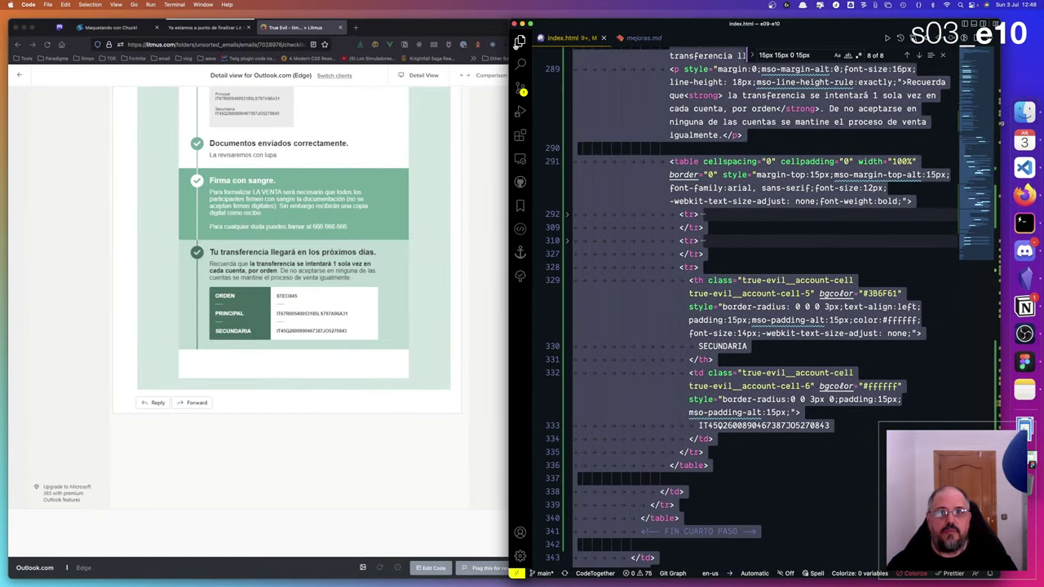
{"action": "left_click", "coordinate": [522, 23]}
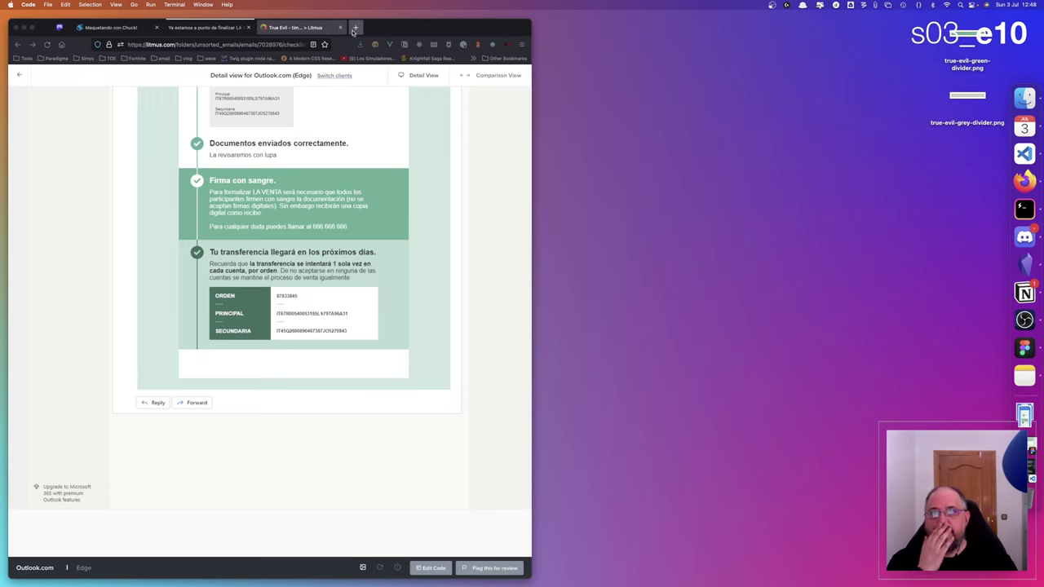
Step: Open the TinyImage PNG and JPEG compression page on CufonFonts in a new browser tab
{"action": "left_click", "coordinate": [355, 28]}
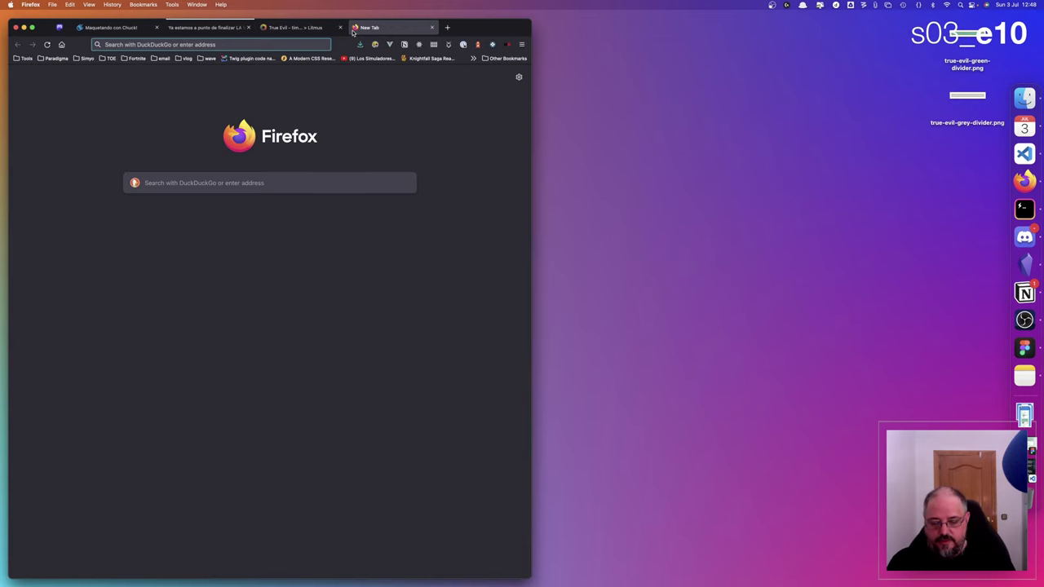
{"action": "type", "text": "tiny"}
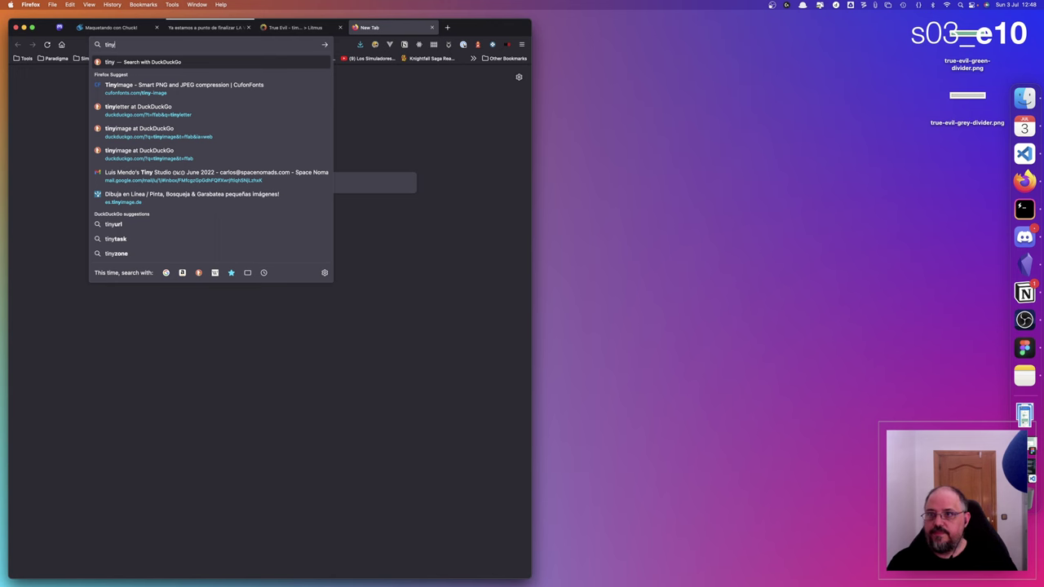
{"action": "key", "text": "Down"}
{"action": "key", "text": "Return"}
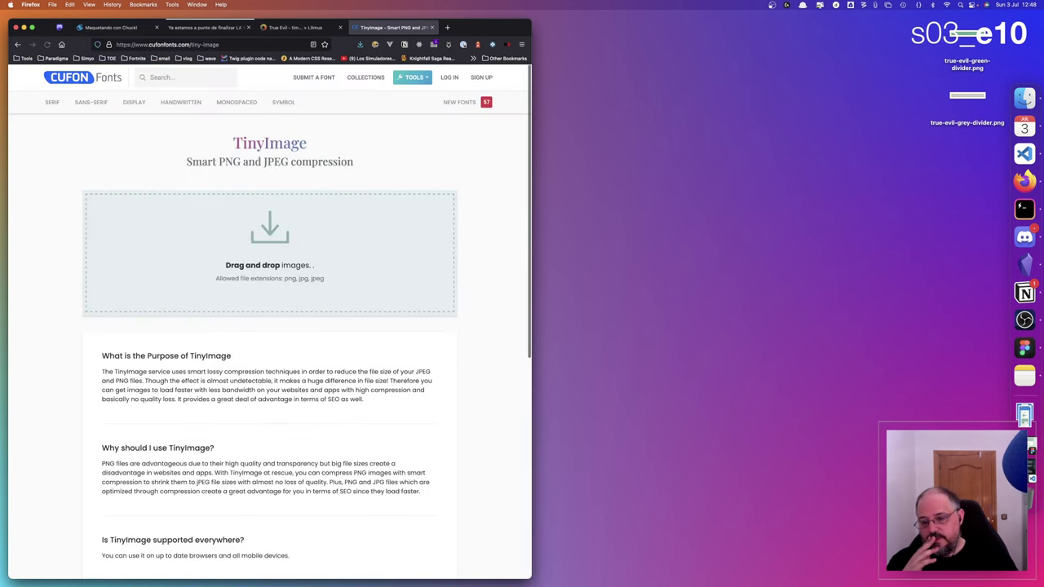
Step: Try compressing true-evil-green-divider.png and true-evil-grey-divider.png from the desktop with TinyImage, then close the page without downloading them
{"action": "left_click", "coordinate": [690, 524]}
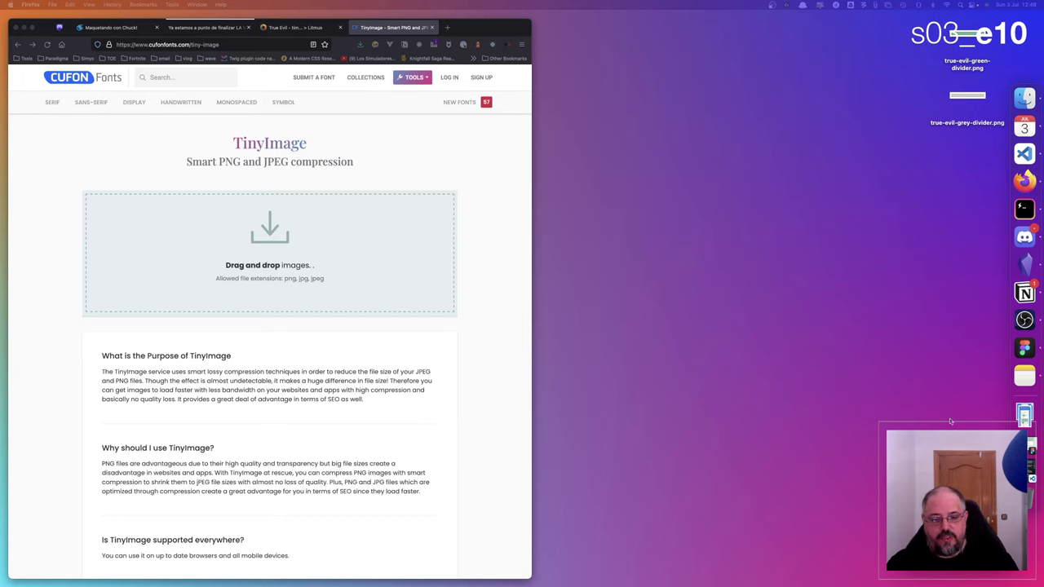
{"action": "left_click_drag", "start_coordinate": [919, 32], "coordinate": [311, 260]}
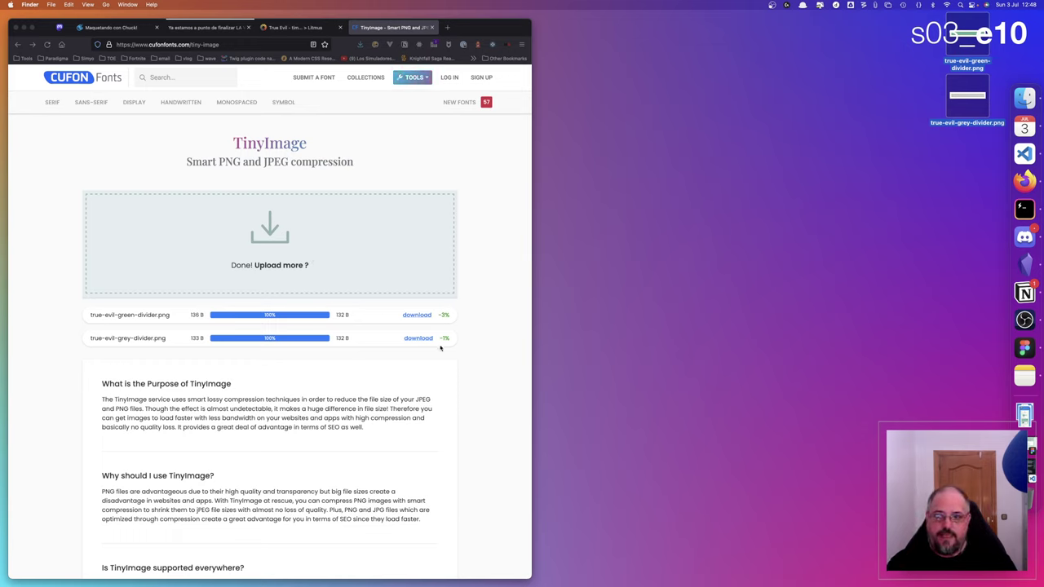
{"action": "left_click", "coordinate": [431, 27]}
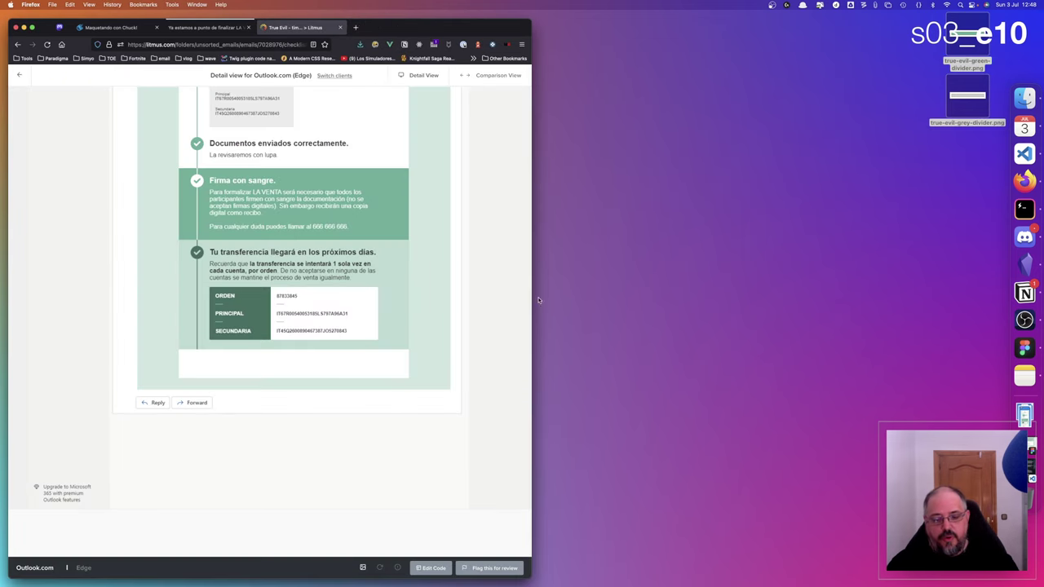